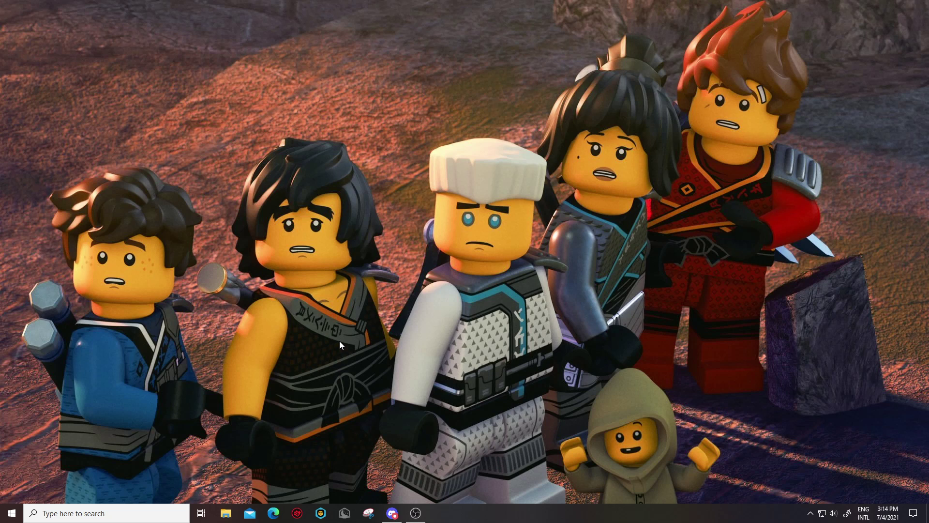
# In the Run dialog, replace the prefilled %localappdata% with %appdata% and run it.
pyautogui.press('super+r')
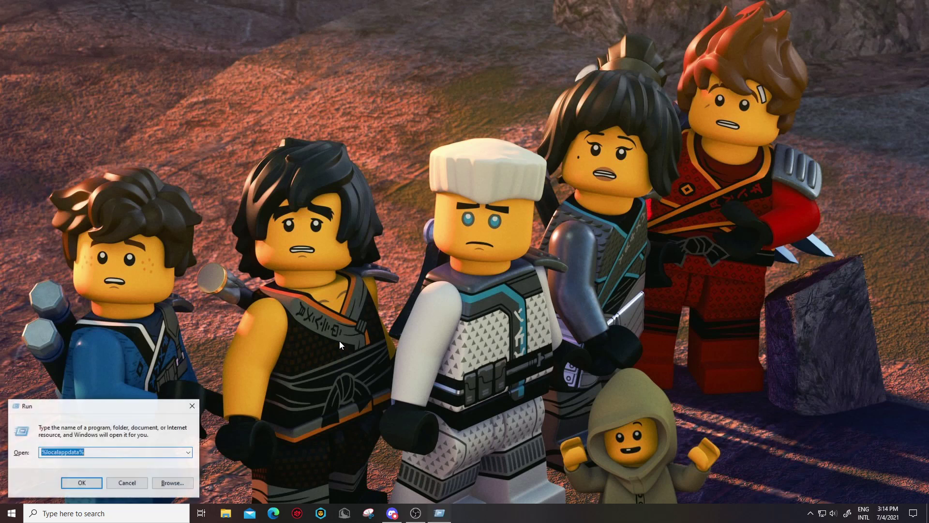
pyautogui.moveTo(92, 408); pyautogui.dragTo(446, 244)
pyautogui.moveTo(443, 286); pyautogui.dragTo(392, 287)
pyautogui.press('BackSpace')
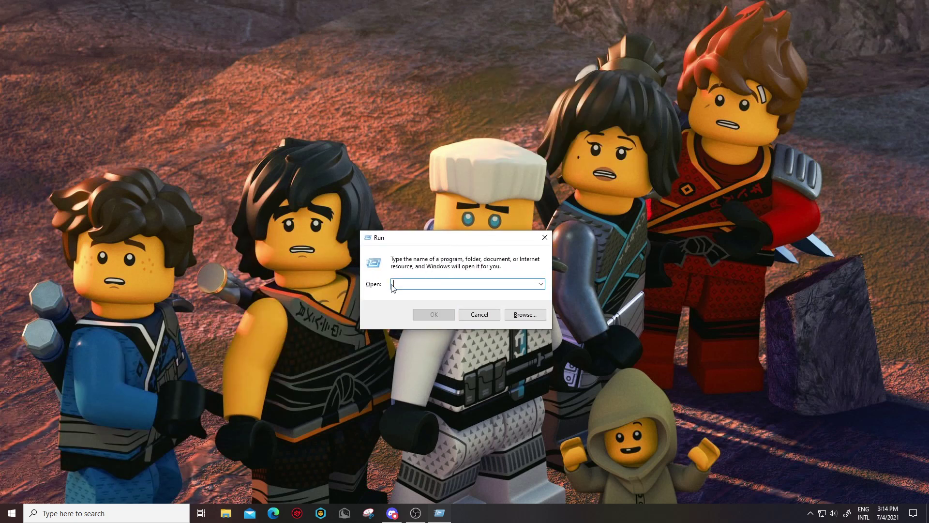
pyautogui.write('%ap')
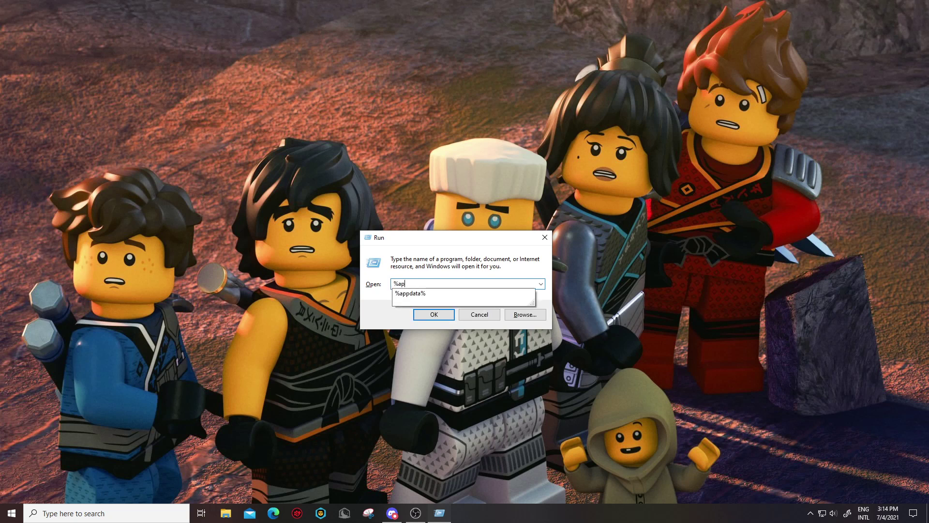
pyautogui.write('pdata%')
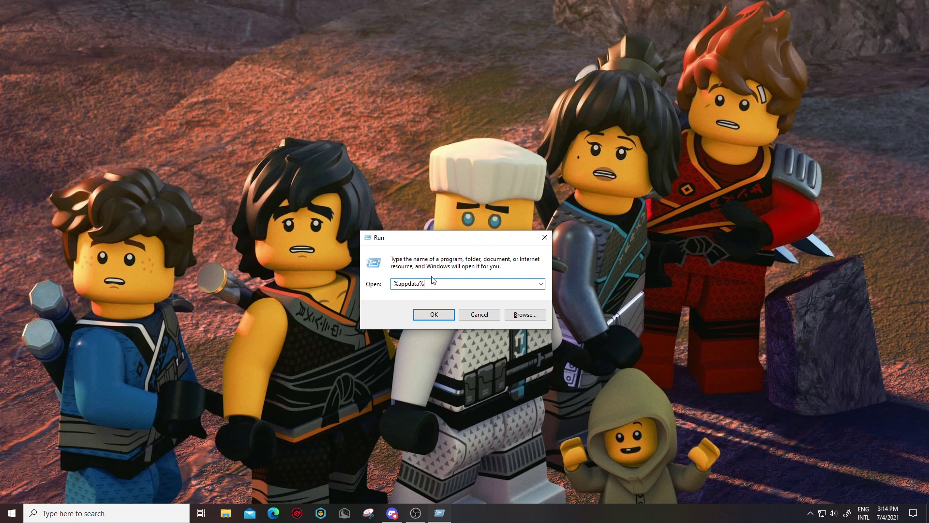
pyautogui.moveTo(455, 238); pyautogui.dragTo(384, 202)
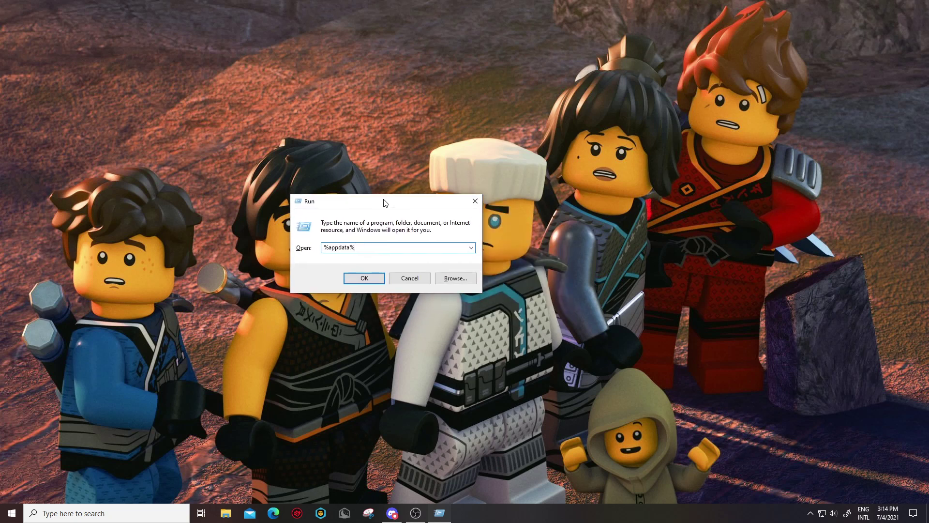
pyautogui.click(358, 279)
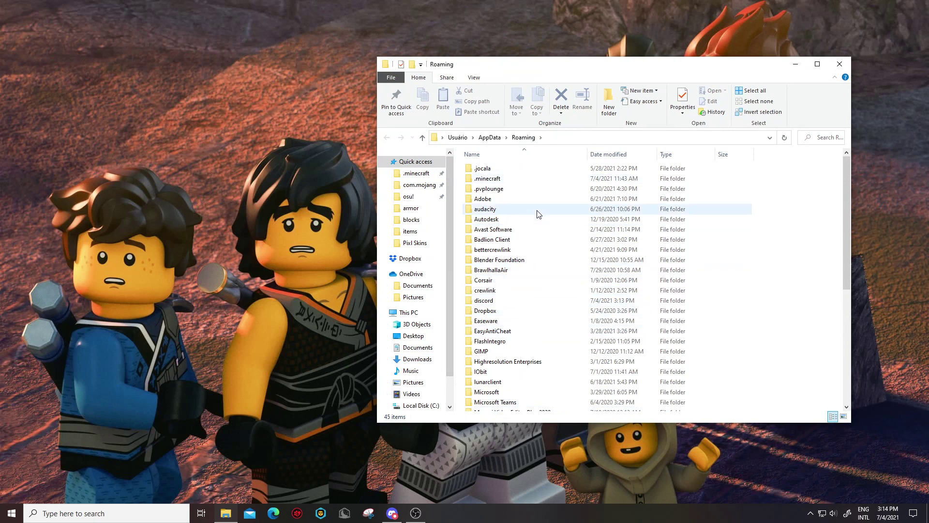
# Open the .minecraft folder in AppData Roaming.
pyautogui.scroll(-1, 537, 209)
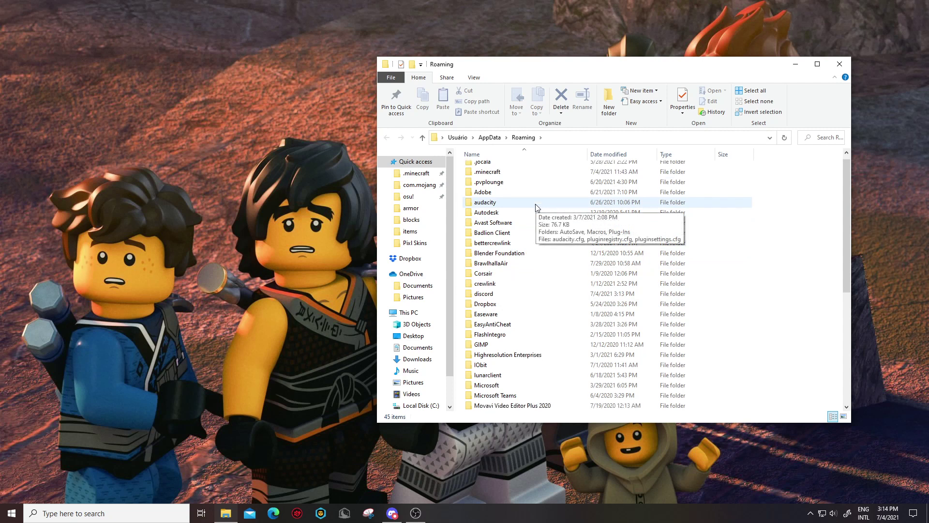
pyautogui.scroll(1, 536, 209)
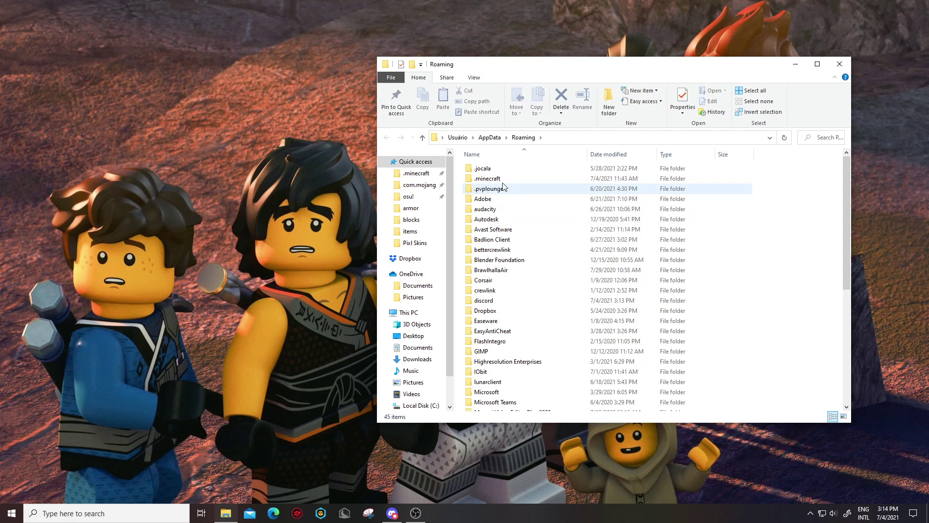
pyautogui.scroll(-6, 499, 198)
pyautogui.scroll(6, 533, 252)
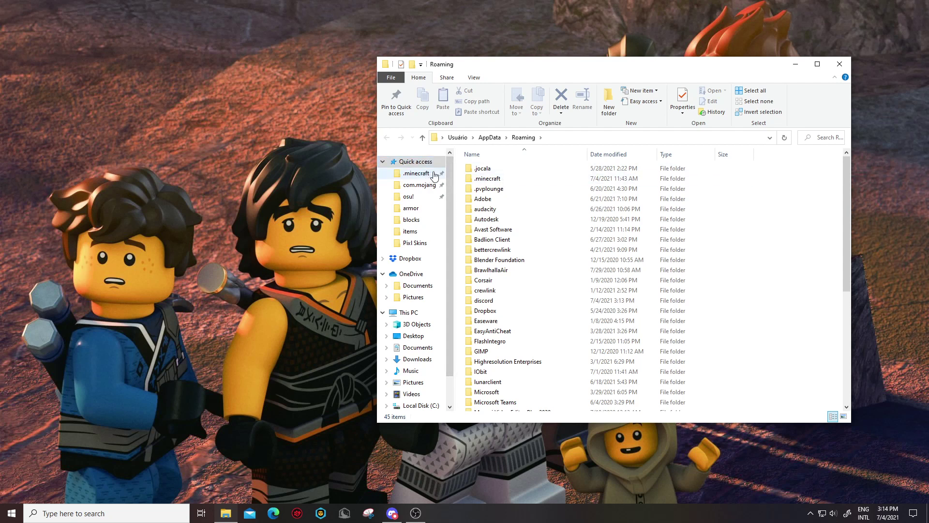
pyautogui.doubleClick(481, 182)
# Open the versions folder inside .minecraft.
pyautogui.scroll(-14, 624, 315)
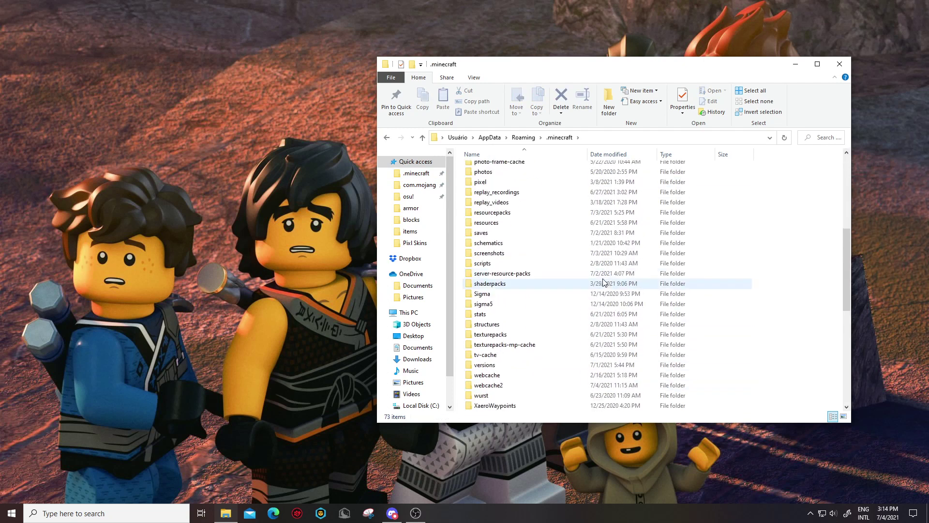
pyautogui.scroll(3, 610, 329)
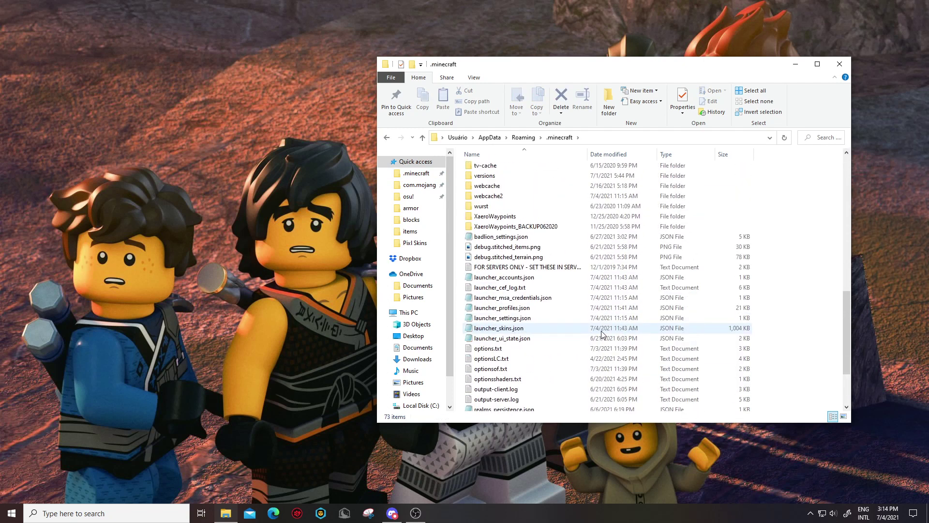
pyautogui.scroll(2, 602, 334)
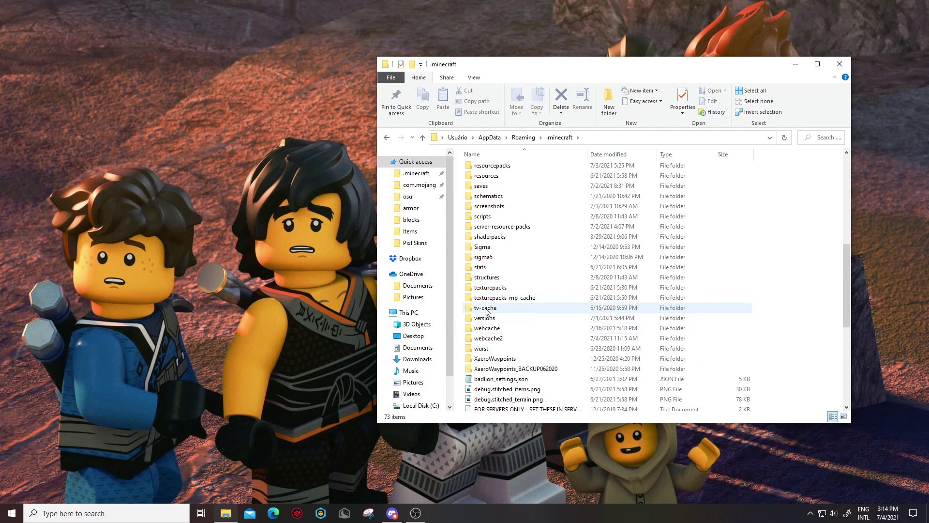
pyautogui.moveTo(489, 322)
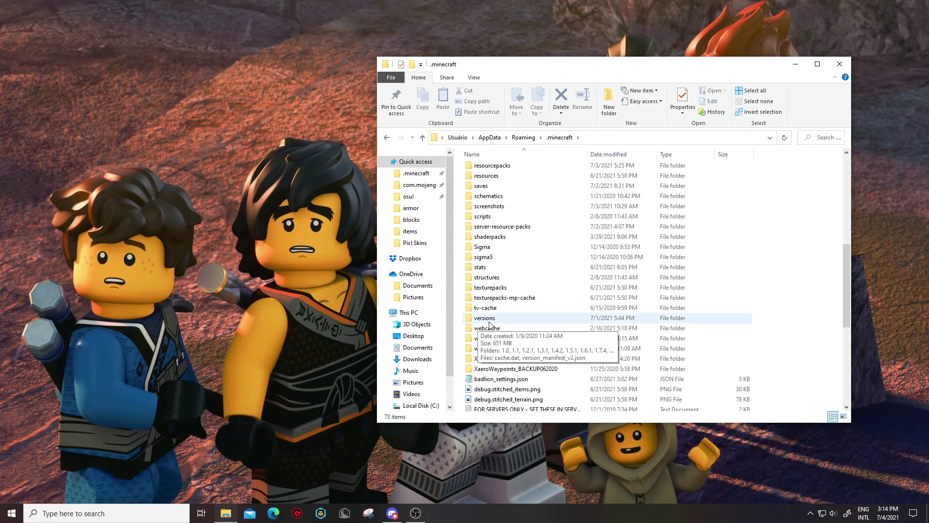
pyautogui.doubleClick(485, 319)
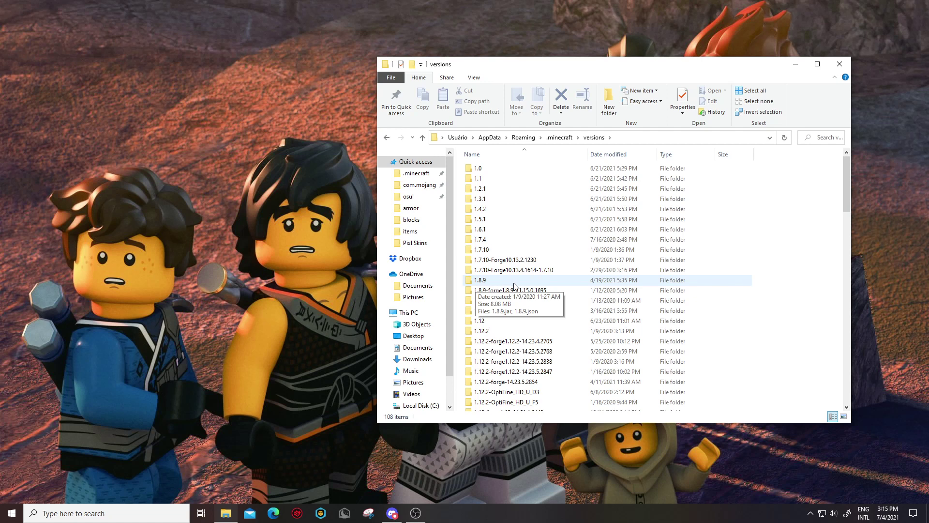
pyautogui.scroll(-3, 510, 265)
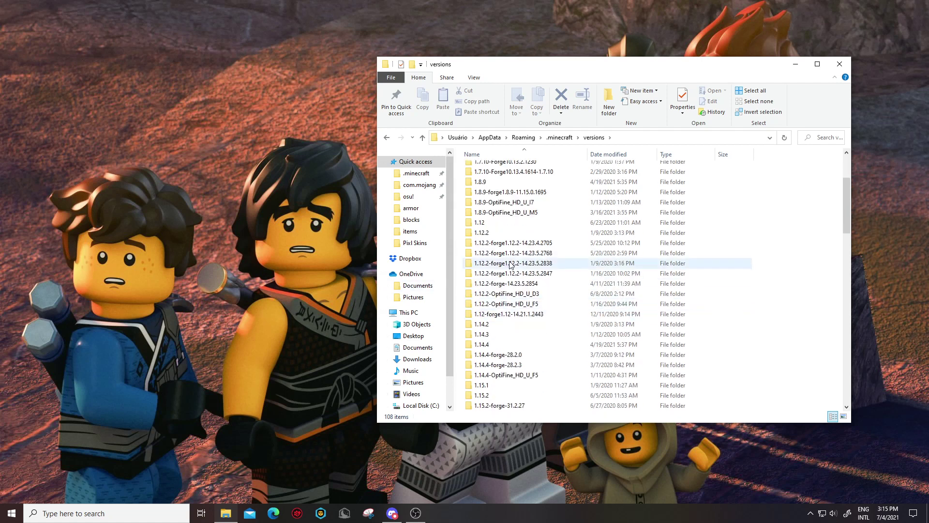
pyautogui.scroll(-3, 520, 310)
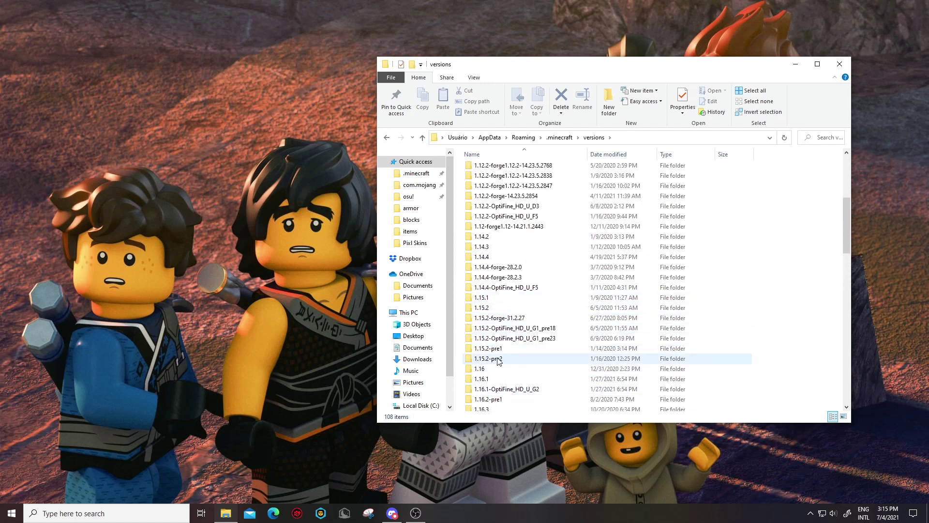
pyautogui.scroll(1, 520, 314)
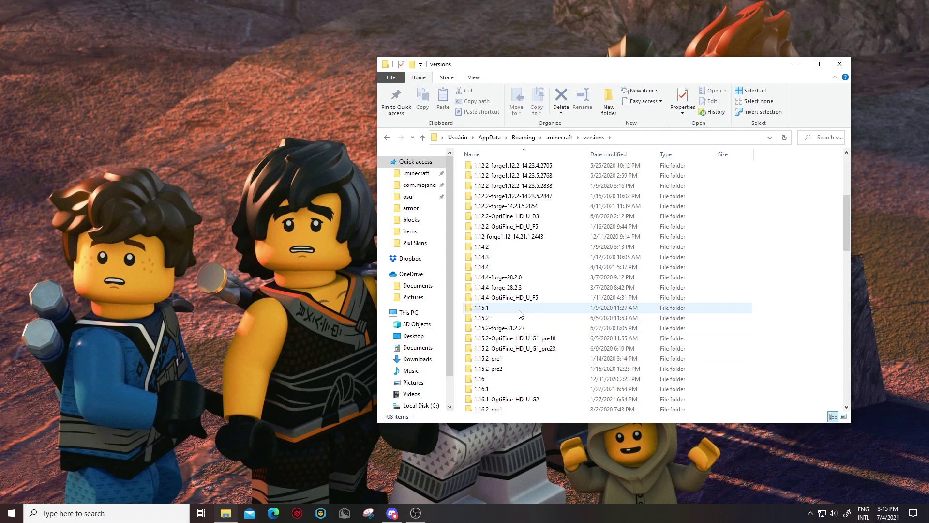
pyautogui.scroll(6, 520, 314)
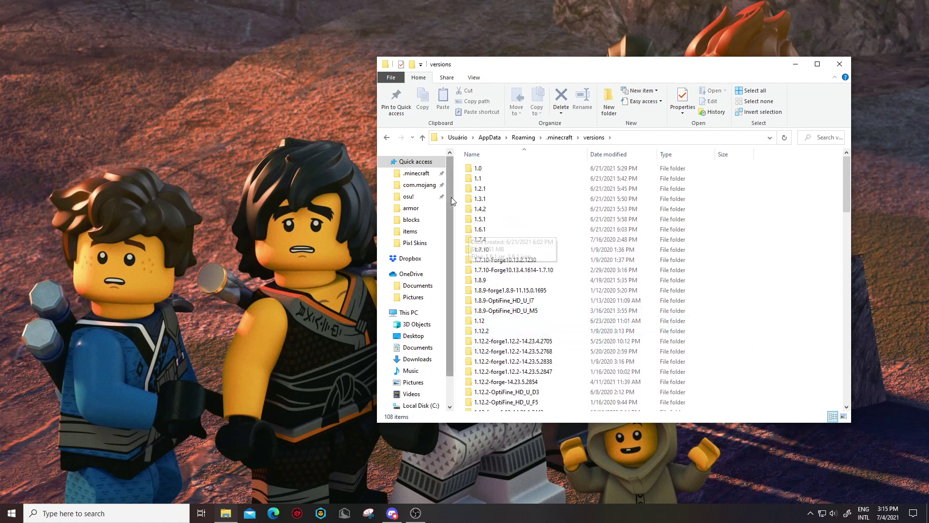
pyautogui.rightClick(483, 284)
pyautogui.click(473, 285)
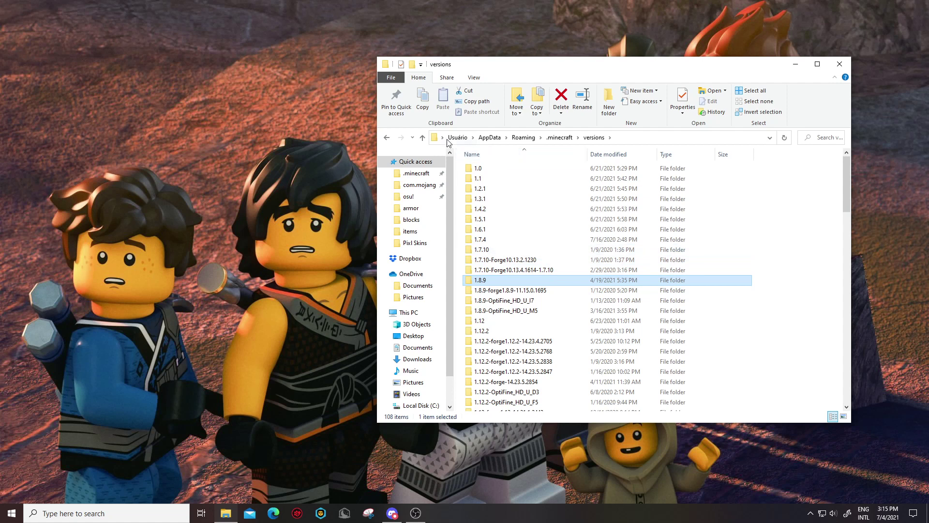
pyautogui.doubleClick(478, 280)
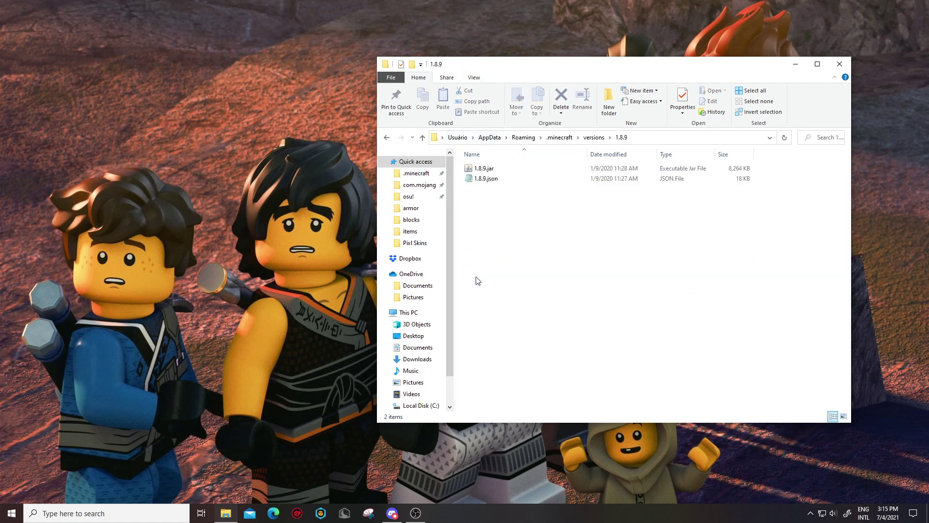
# Extract 1.8.9.jar with WinRAR's 'Extrair para 1.8.9\' into a new 1.8.9 folder.
pyautogui.click(488, 179)
pyautogui.click(487, 171)
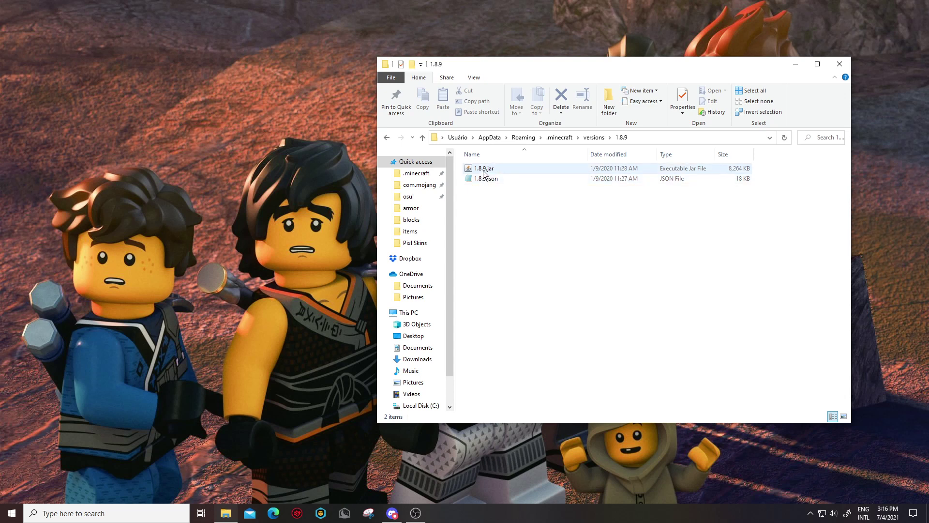
pyautogui.click(486, 178)
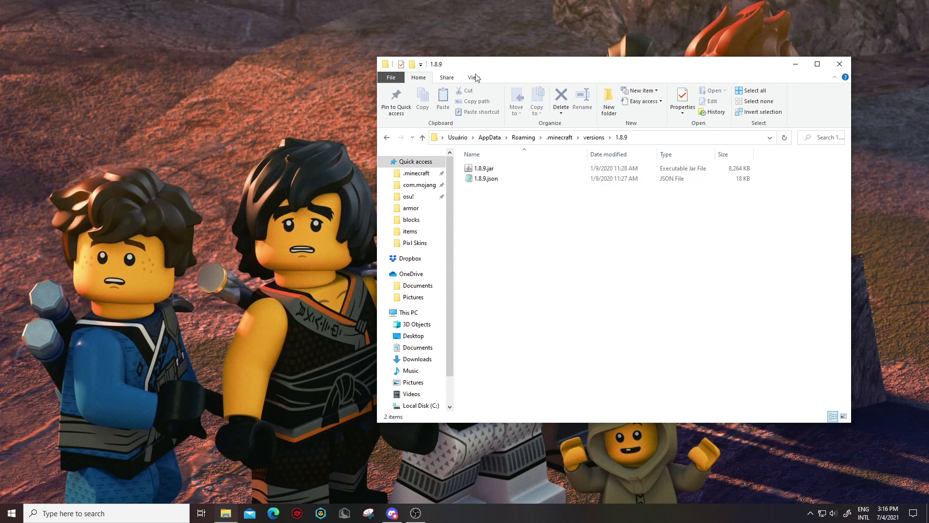
pyautogui.rightClick(489, 169)
pyautogui.click(486, 168)
pyautogui.rightClick(486, 168)
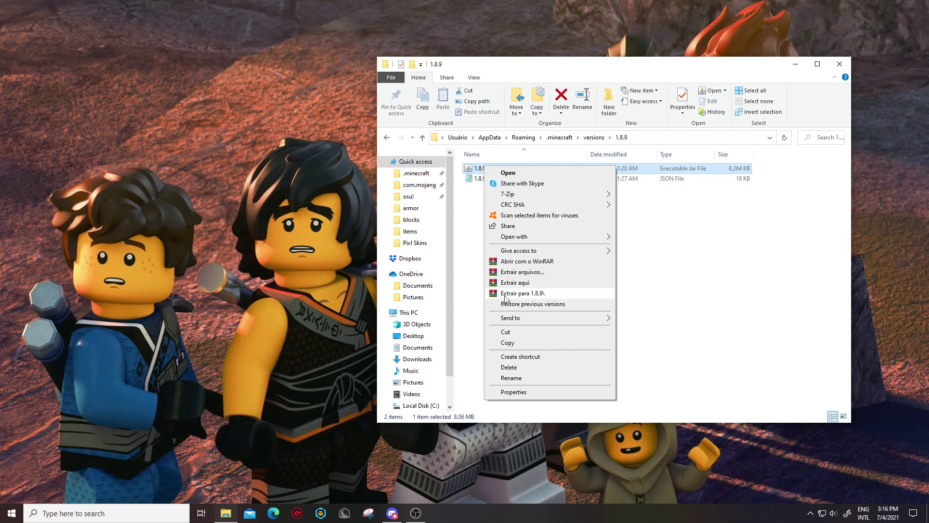
pyautogui.click(539, 295)
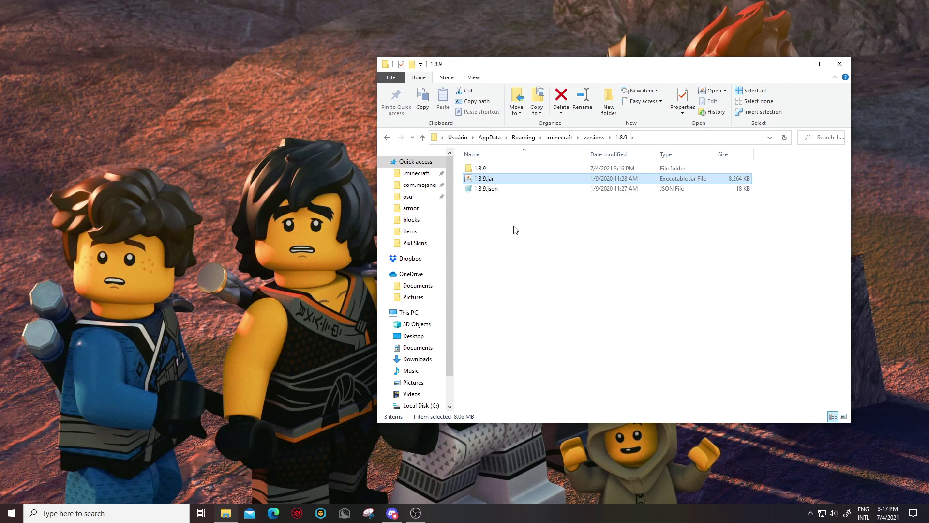
# Open the extracted 1.8.9 folder and drag its assets folder onto the desktop.
pyautogui.doubleClick(492, 170)
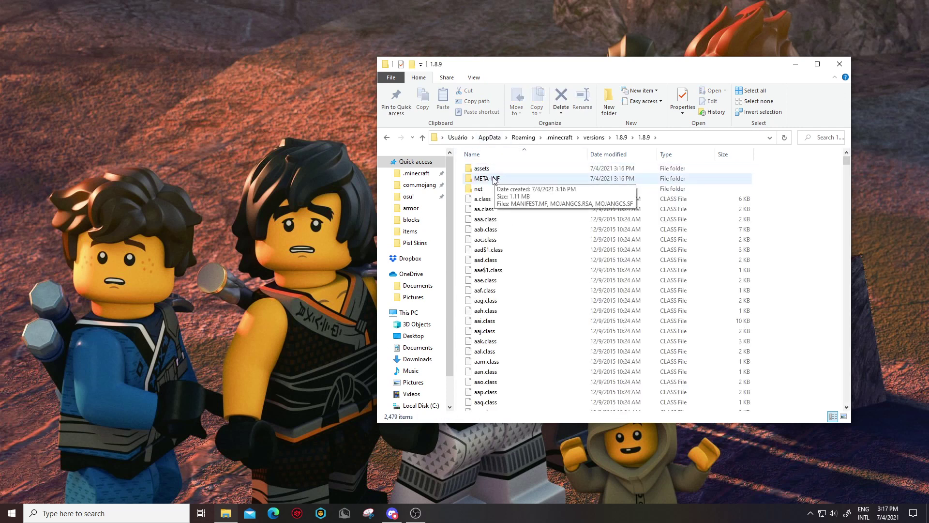
pyautogui.moveTo(486, 170); pyautogui.dragTo(346, 164)
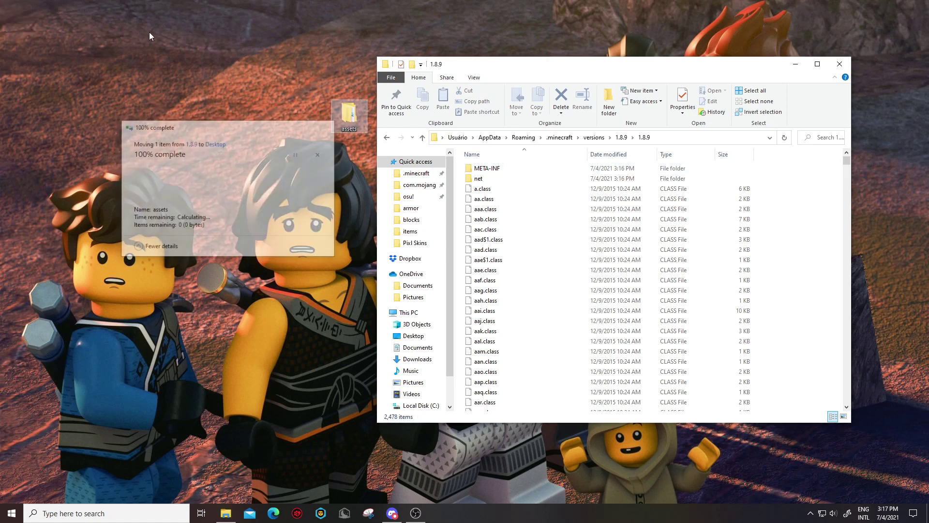
pyautogui.moveTo(348, 114); pyautogui.dragTo(298, 80)
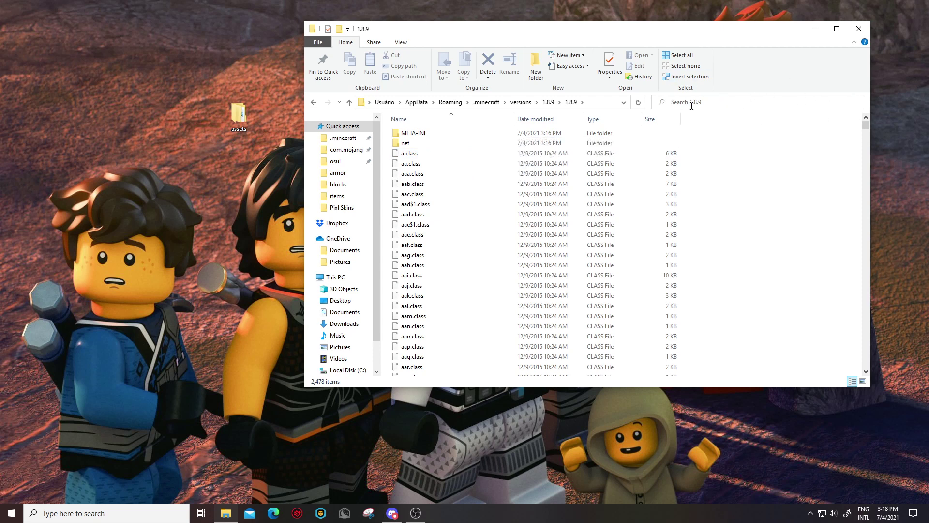
# Search the extracted 1.8.9 files for pack.png.
pyautogui.moveTo(649, 103)
pyautogui.mouseDown()
pyautogui.moveTo(857, 102)
pyautogui.moveTo(659, 103)
pyautogui.mouseUp()
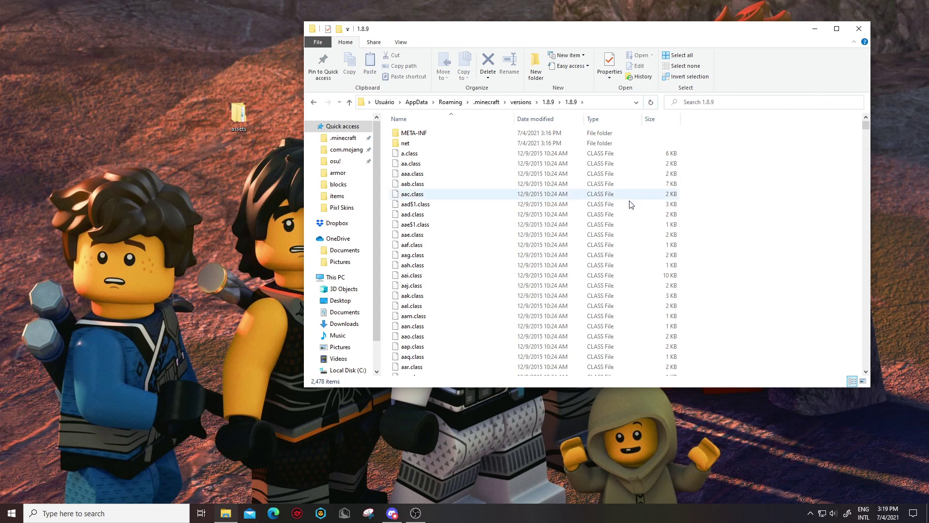
pyautogui.click(721, 103)
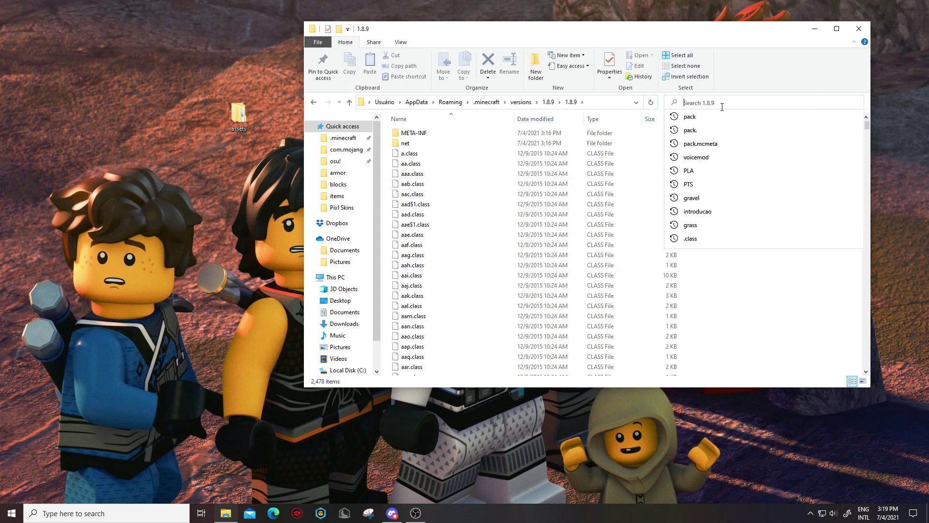
pyautogui.write('pack.png')
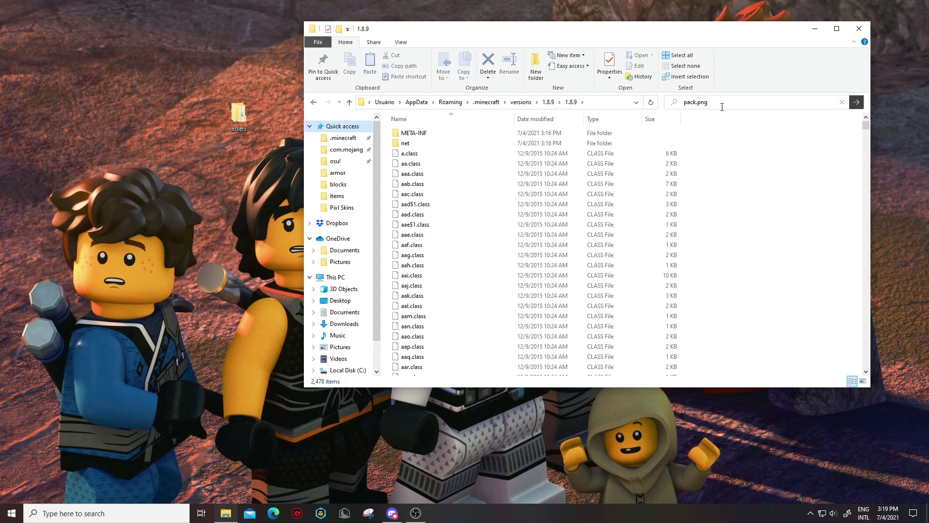
pyautogui.press('Return')
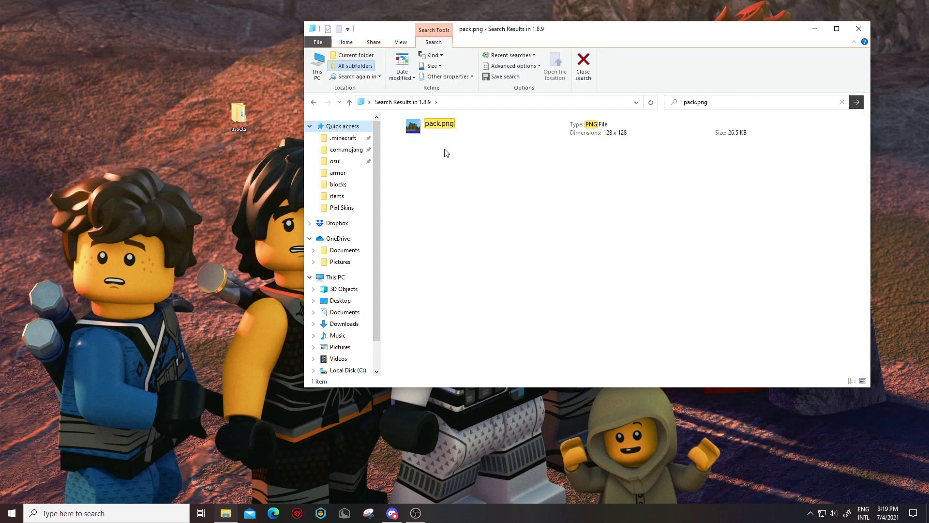
# Drag the pack.png result onto the desktop beside the assets folder.
pyautogui.click(443, 131)
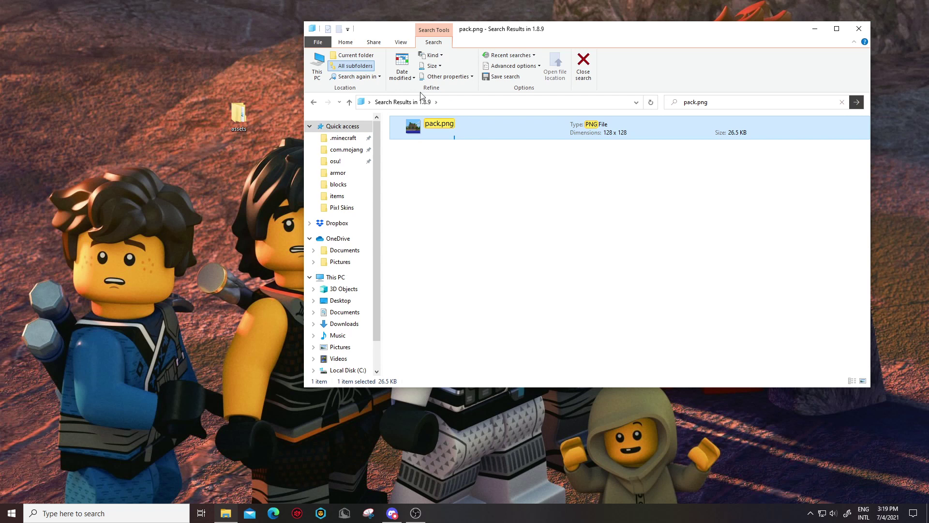
pyautogui.moveTo(430, 129); pyautogui.dragTo(193, 114)
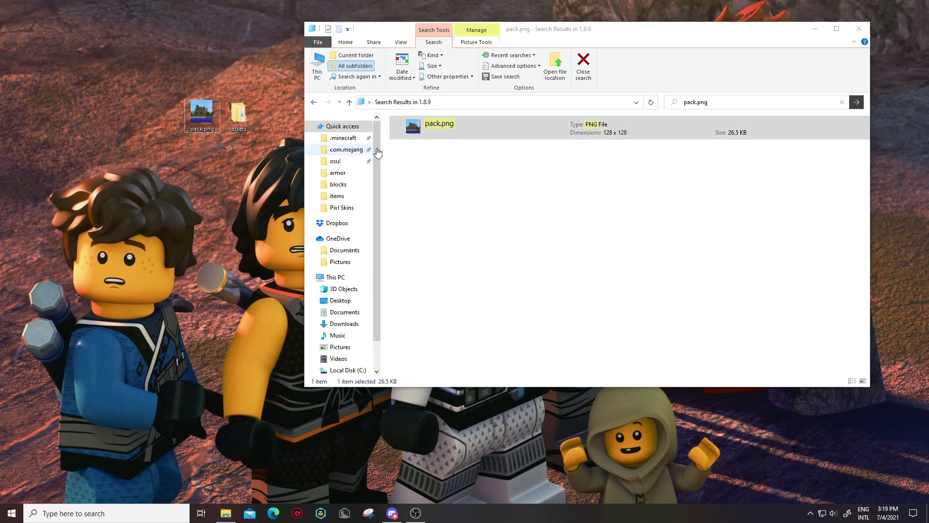
pyautogui.click(537, 178)
# Change the search from pack.png to pack.mcmeta and run it.
pyautogui.click(692, 103)
pyautogui.moveTo(715, 104); pyautogui.dragTo(696, 104)
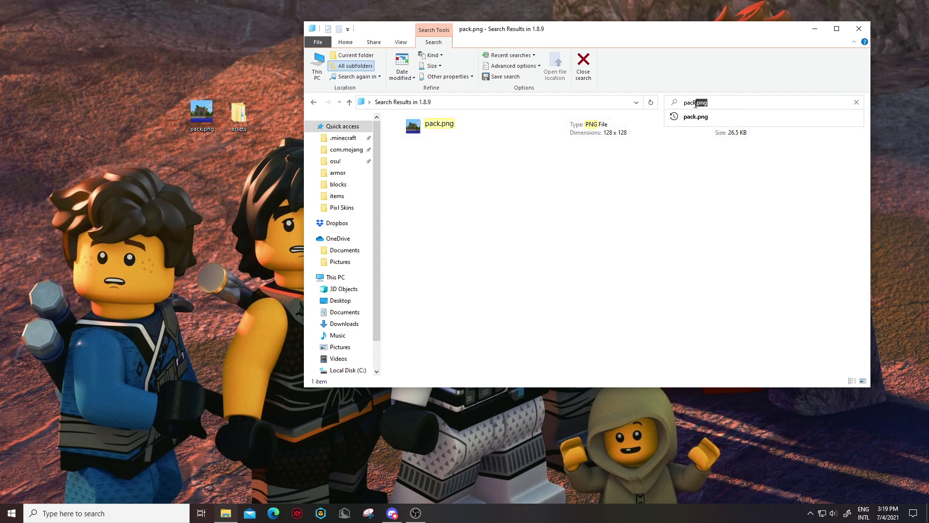
pyautogui.write('mcmet')
pyautogui.click(707, 117)
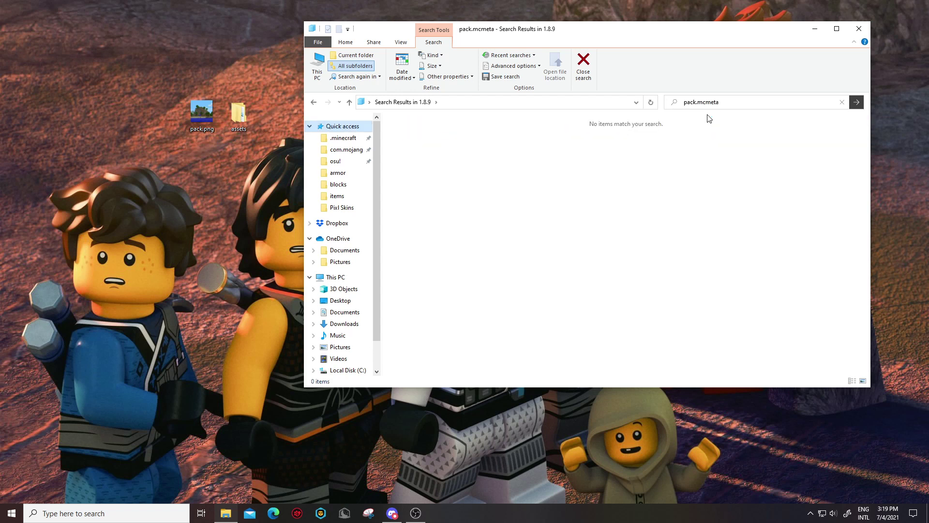